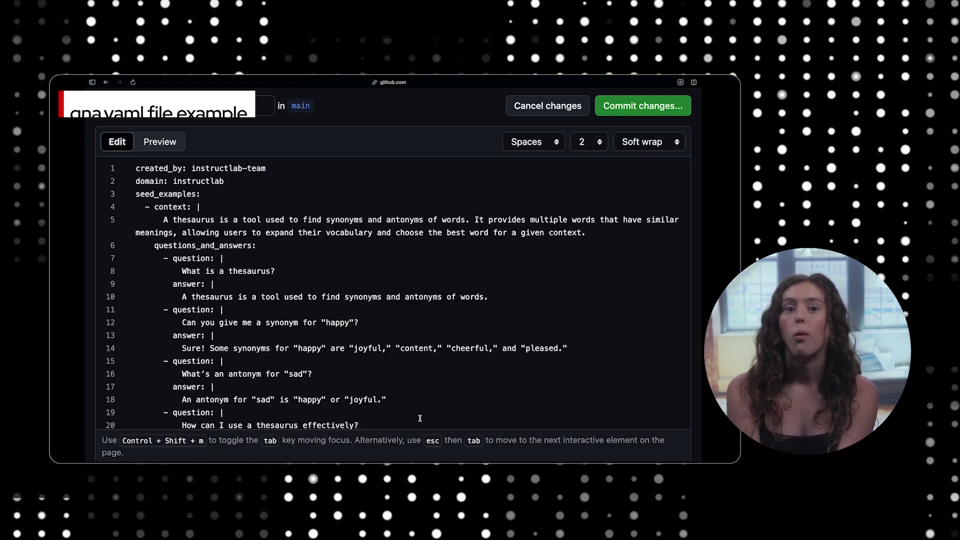
{"action": "scroll", "coordinate": [419, 418], "scroll_direction": "down", "scroll_amount": 1}
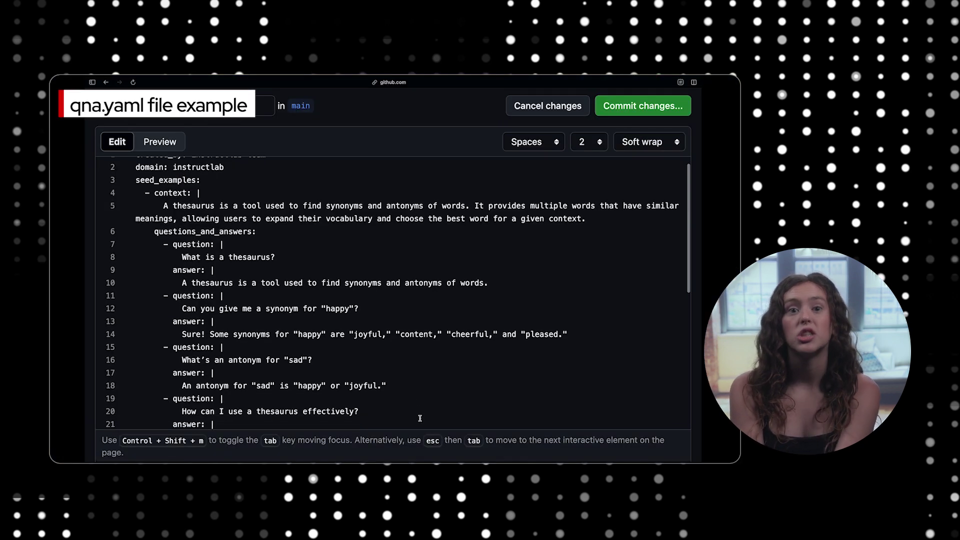
{"action": "scroll", "coordinate": [420, 418], "scroll_direction": "down", "scroll_amount": 1}
{"action": "scroll", "coordinate": [419, 418], "scroll_direction": "down", "scroll_amount": 2}
{"action": "scroll", "coordinate": [420, 418], "scroll_direction": "down", "scroll_amount": 1}
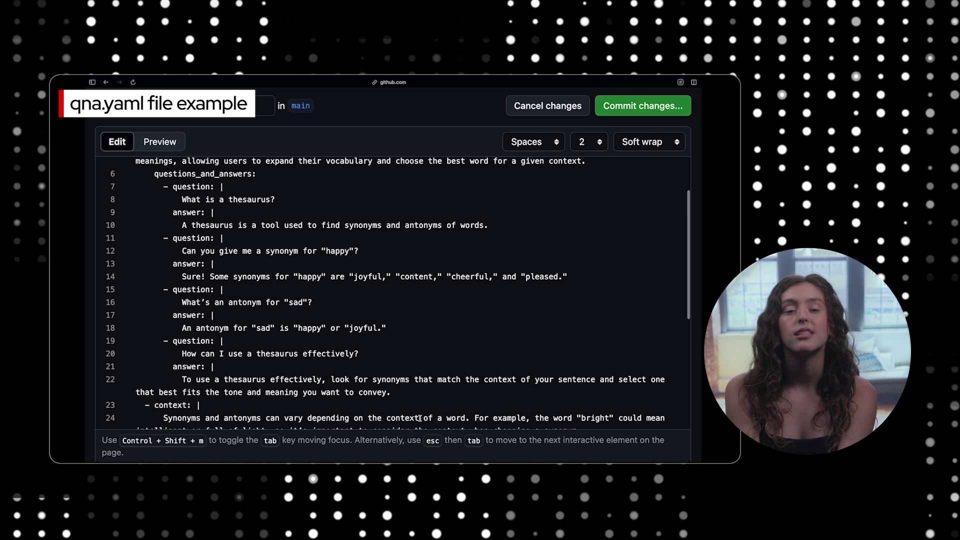
{"action": "scroll", "coordinate": [420, 418], "scroll_direction": "down", "scroll_amount": 2}
{"action": "scroll", "coordinate": [420, 418], "scroll_direction": "down", "scroll_amount": 2}
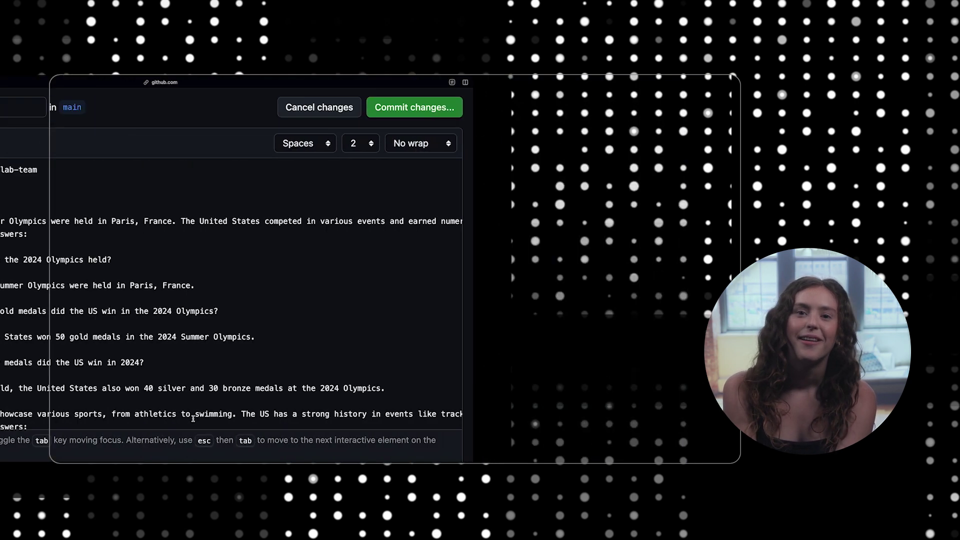
{"action": "scroll", "coordinate": [420, 417], "scroll_direction": "down", "scroll_amount": 1}
{"action": "scroll", "coordinate": [421, 418], "scroll_direction": "down", "scroll_amount": 1}
{"action": "scroll", "coordinate": [422, 418], "scroll_direction": "down", "scroll_amount": 1}
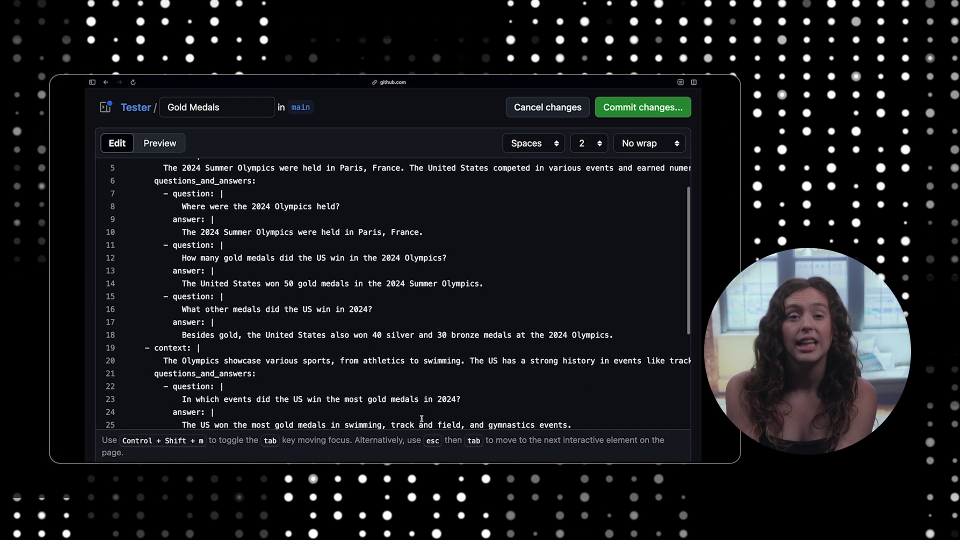
{"action": "scroll", "coordinate": [421, 417], "scroll_direction": "down", "scroll_amount": 1}
{"action": "scroll", "coordinate": [422, 418], "scroll_direction": "down", "scroll_amount": 1}
{"action": "scroll", "coordinate": [421, 418], "scroll_direction": "down", "scroll_amount": 1}
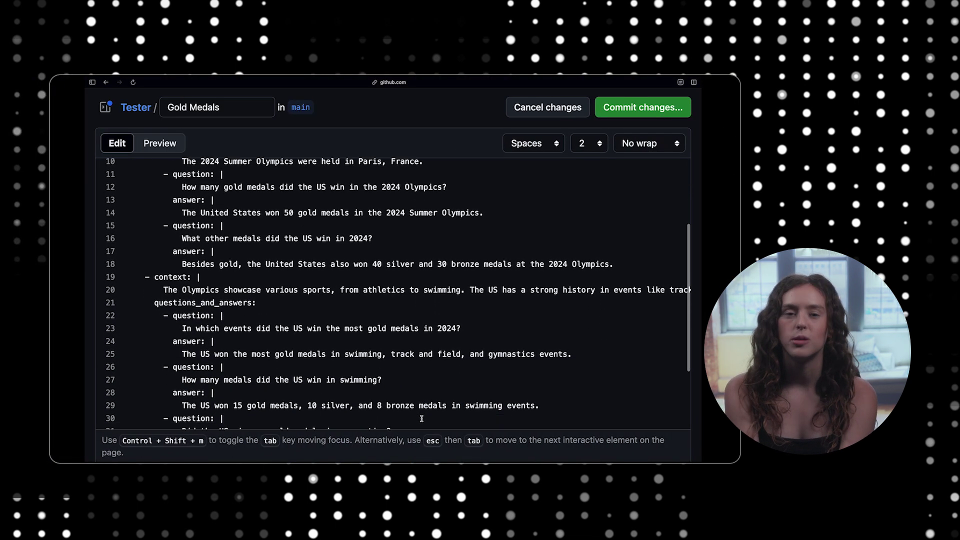
{"action": "scroll", "coordinate": [421, 418], "scroll_direction": "down", "scroll_amount": 1}
{"action": "scroll", "coordinate": [422, 417], "scroll_direction": "down", "scroll_amount": 1}
{"action": "scroll", "coordinate": [422, 418], "scroll_direction": "down", "scroll_amount": 1}
{"action": "scroll", "coordinate": [421, 418], "scroll_direction": "down", "scroll_amount": 1}
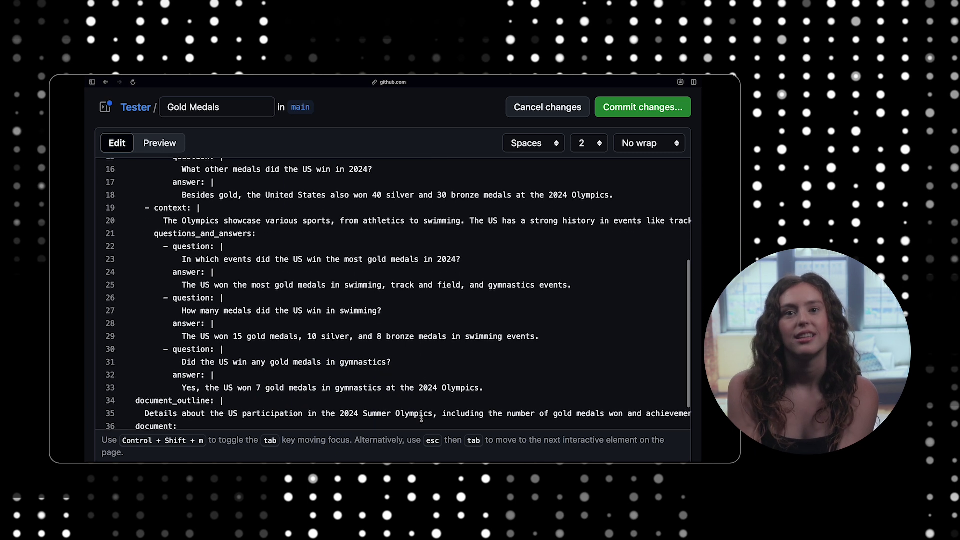
{"action": "scroll", "coordinate": [422, 418], "scroll_direction": "down", "scroll_amount": 1}
{"action": "scroll", "coordinate": [422, 418], "scroll_direction": "down", "scroll_amount": 1}
{"action": "scroll", "coordinate": [422, 418], "scroll_direction": "down", "scroll_amount": 1}
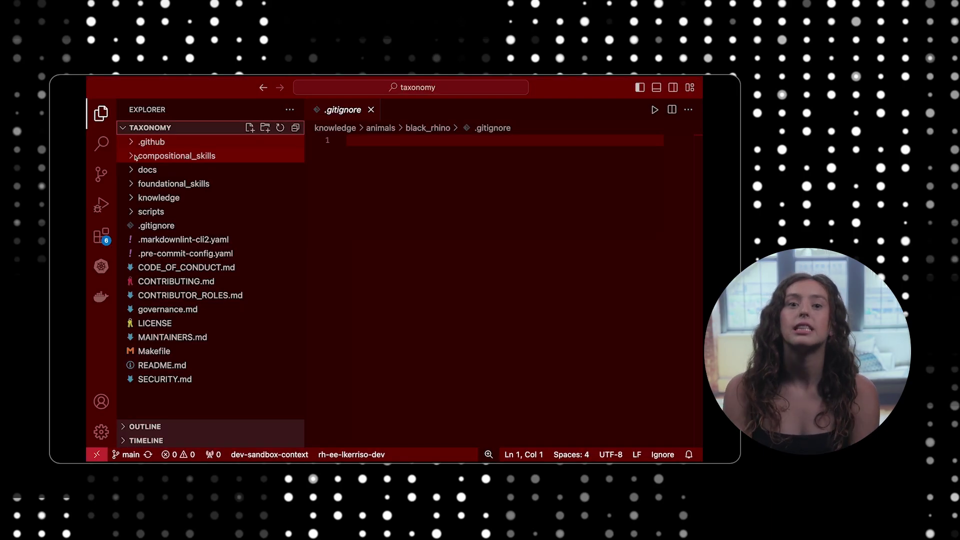
Expand compositional_skills > extraction > annual_report > bullet_points in the Explorer taxonomy tree.
{"action": "left_click", "coordinate": [134, 157]}
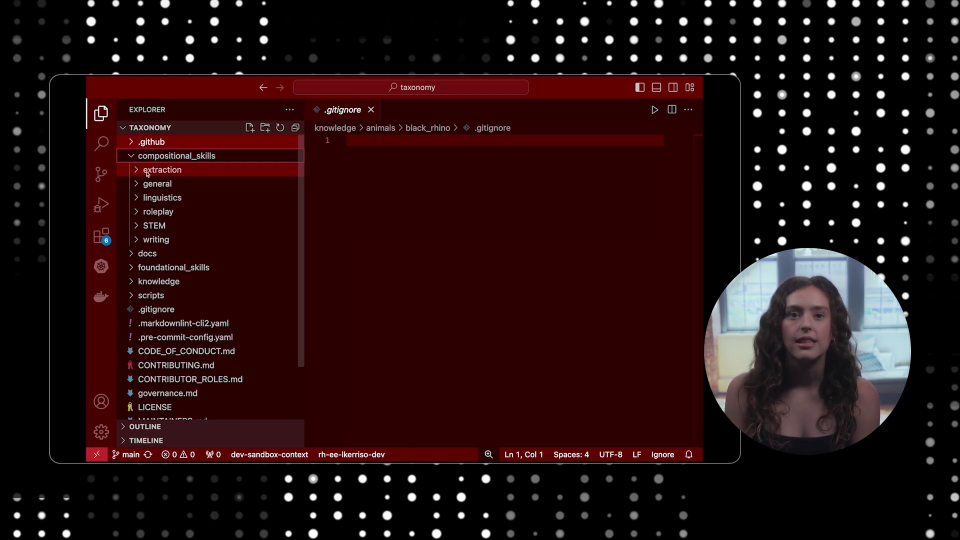
{"action": "left_click", "coordinate": [147, 172]}
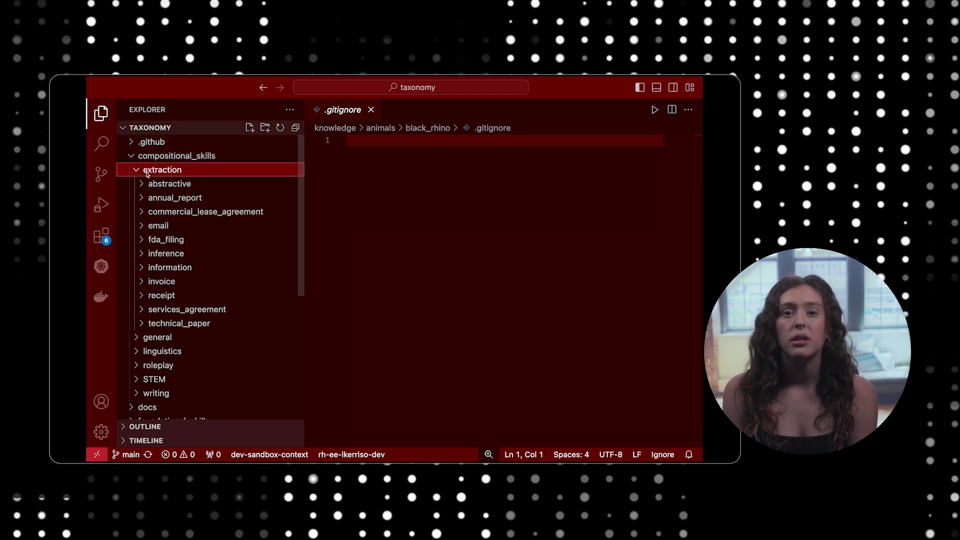
{"action": "left_click", "coordinate": [163, 198]}
{"action": "left_click", "coordinate": [169, 214]}
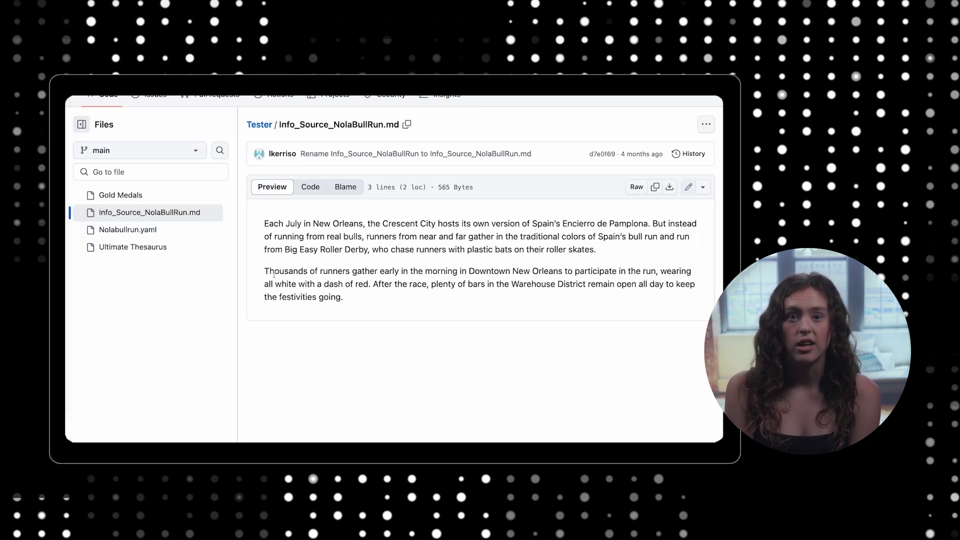
Show Info_Source_NolaBullRun.md as raw numbered lines, then open Nolabullrun.yaml.
{"action": "left_click", "coordinate": [315, 192]}
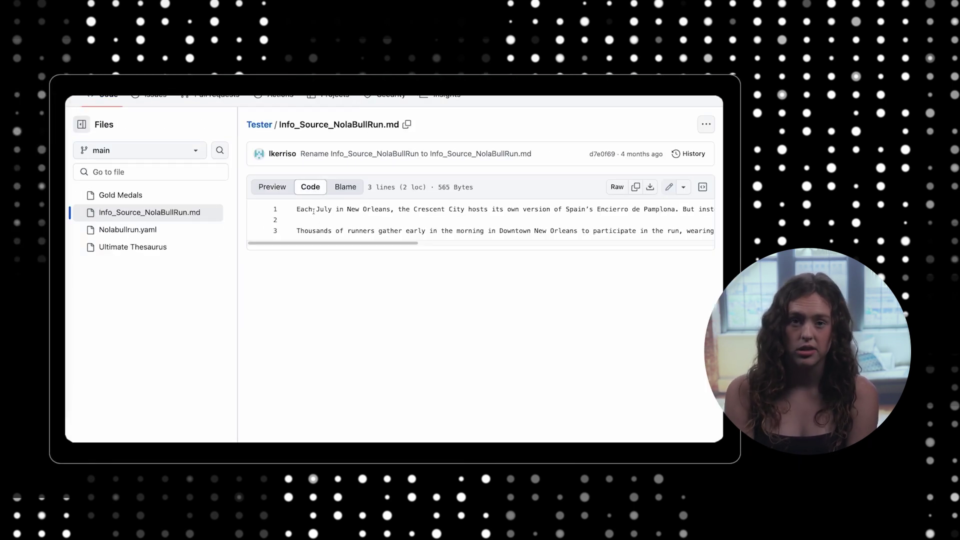
{"action": "left_click", "coordinate": [178, 233]}
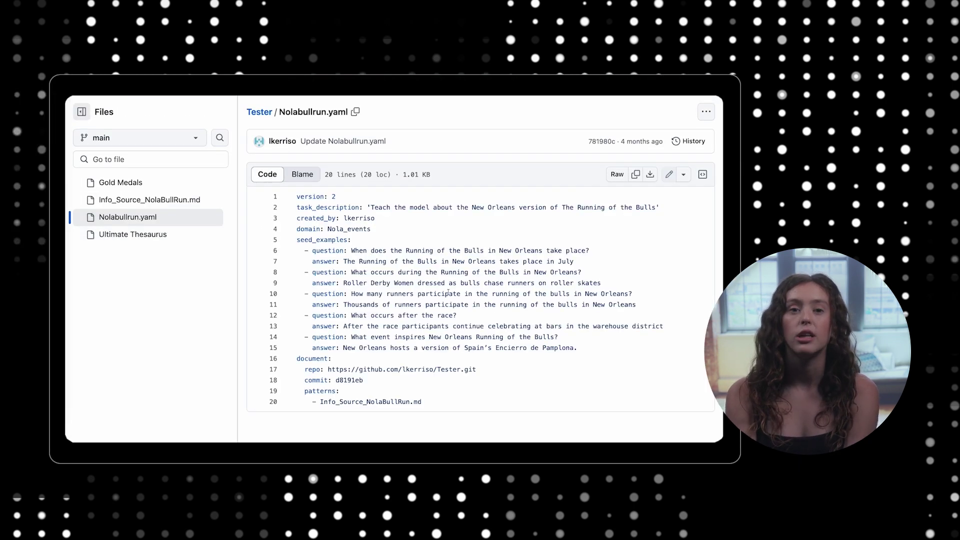